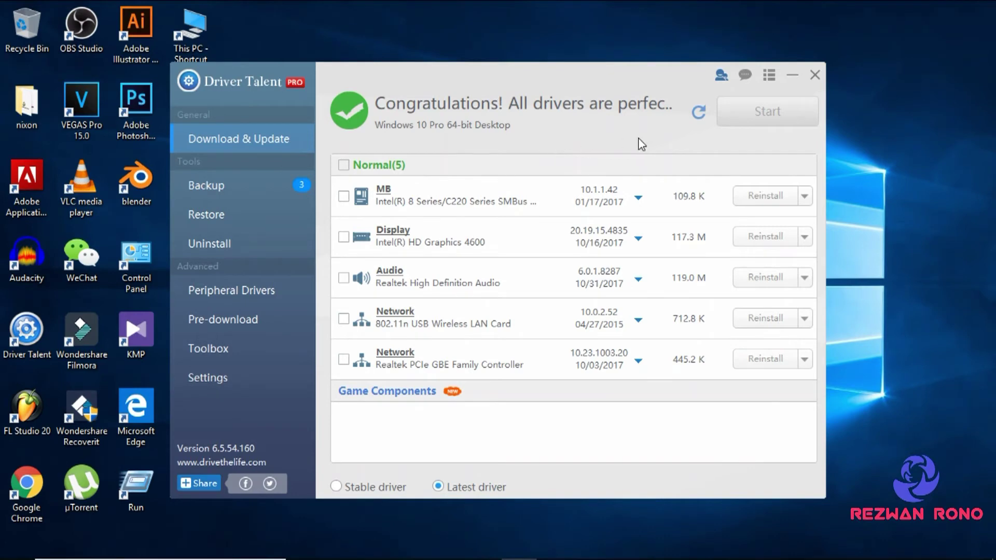
- Start a fresh driver scan to recheck that all five drivers are up to date
{"action": "left_click", "coordinate": [698, 113]}
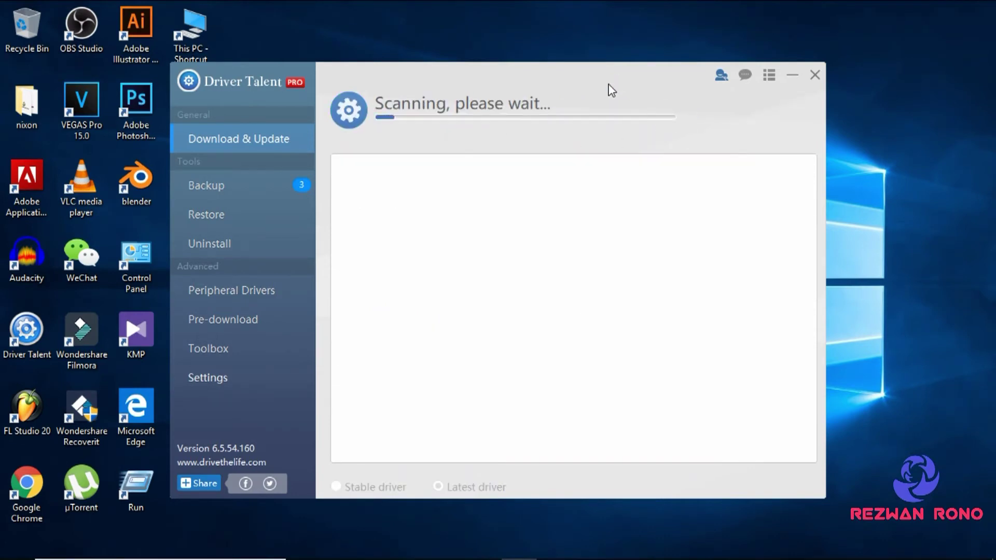